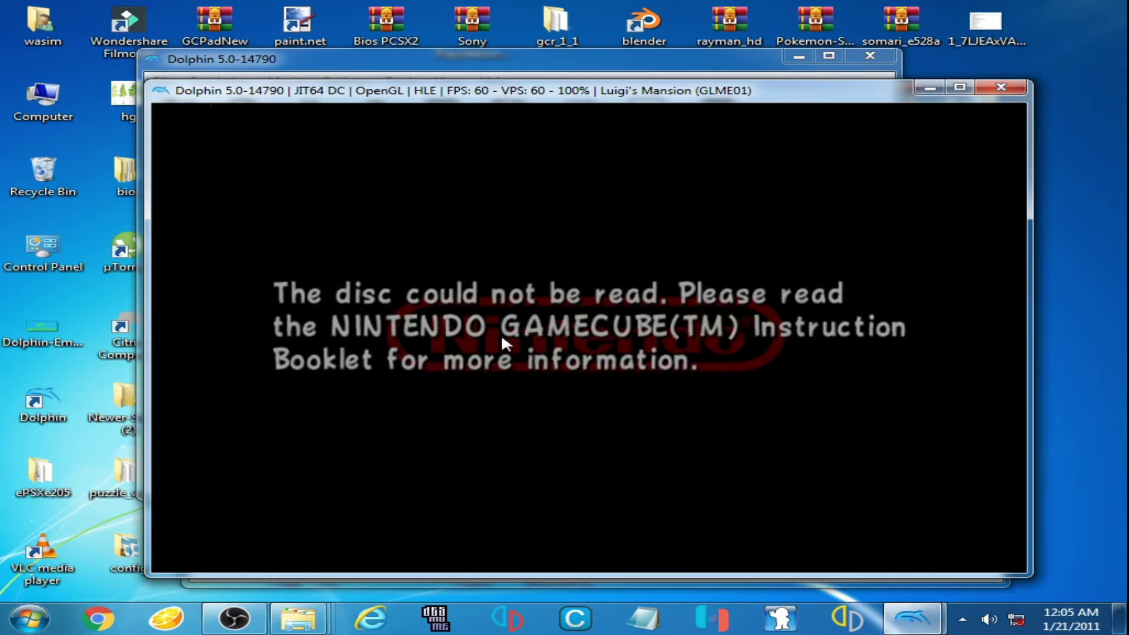
Stop the running Luigi's Mansion emulation and close the Dolphin emulator.
drag(532, 90, 487, 199)
click(941, 197)
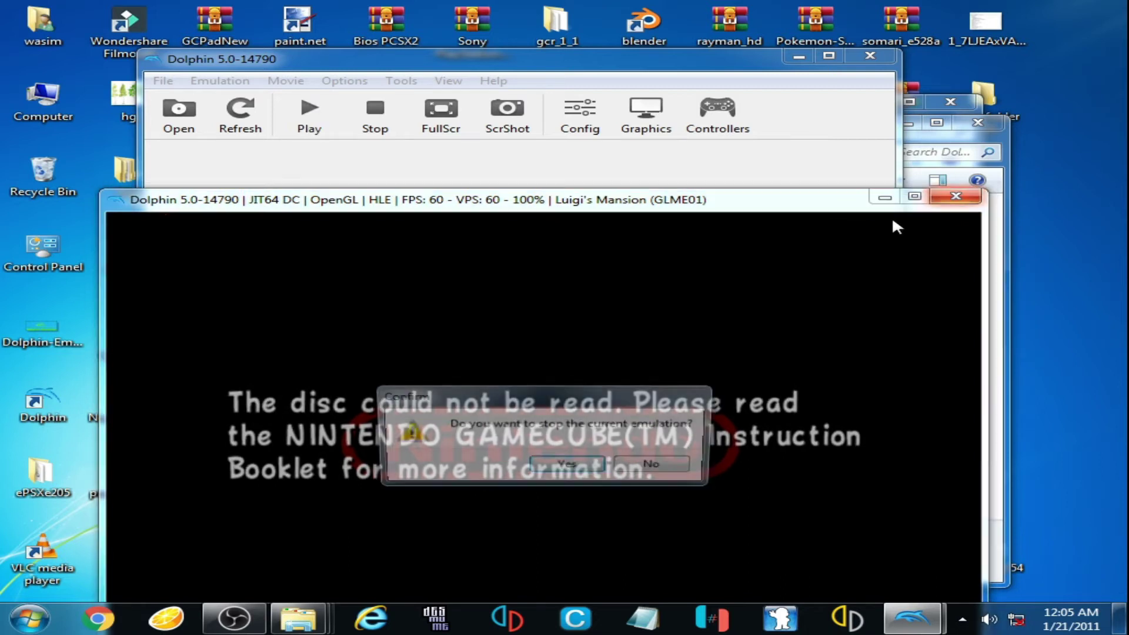
click(574, 468)
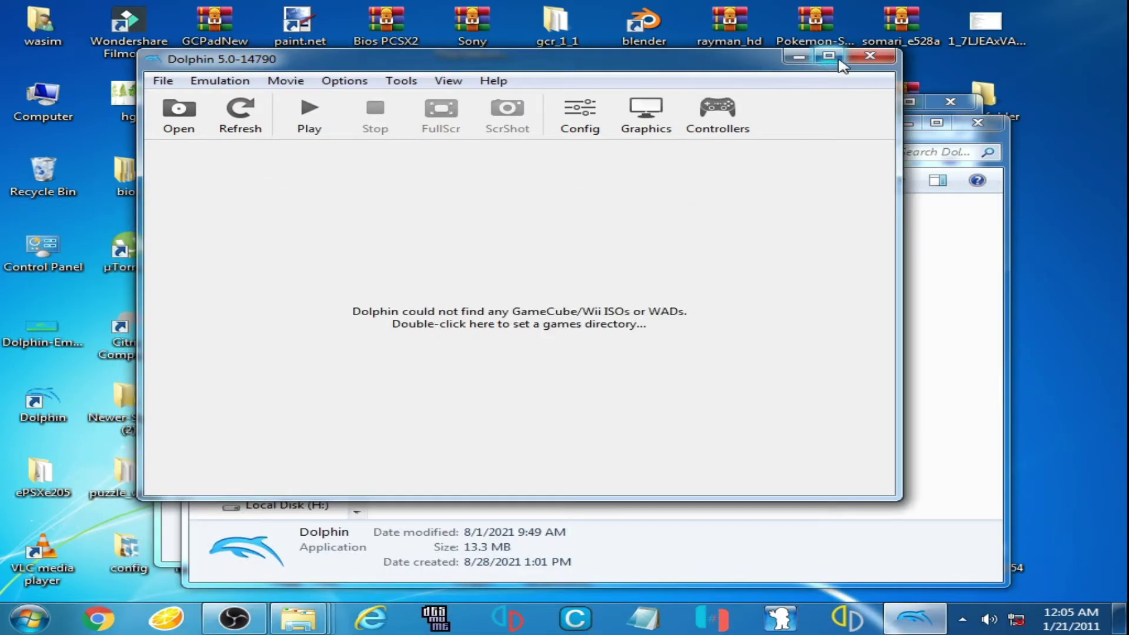
click(870, 56)
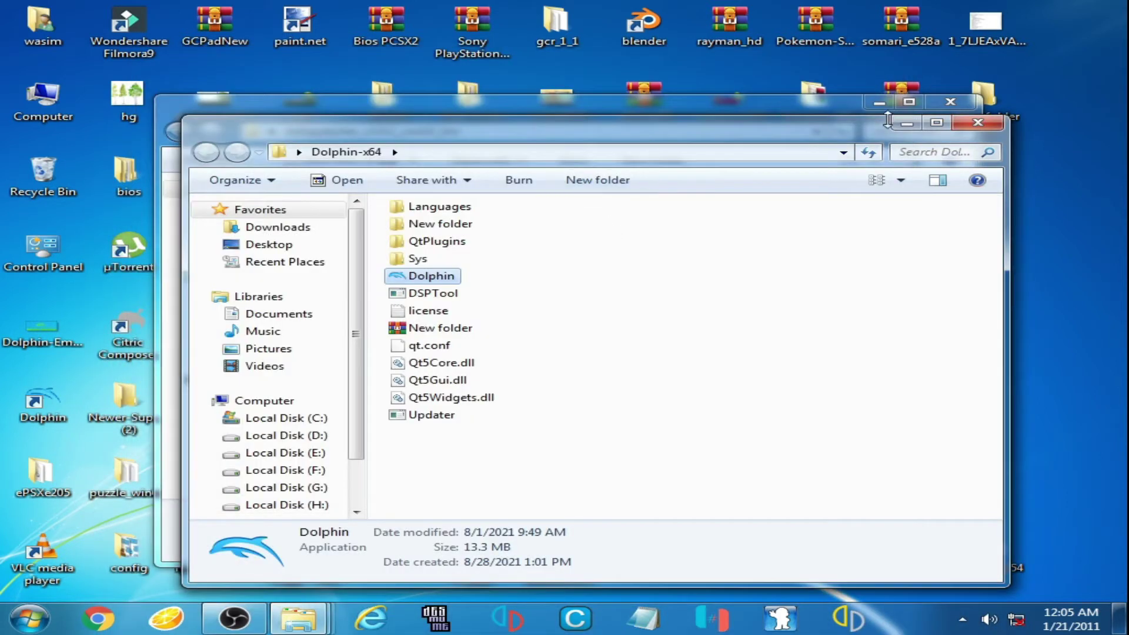
Delete the Luigi's Mansion (USA)PATCHED disc image from the deltapatcher_v2.0.1_win32_bin folder.
click(903, 124)
drag(751, 119, 753, 139)
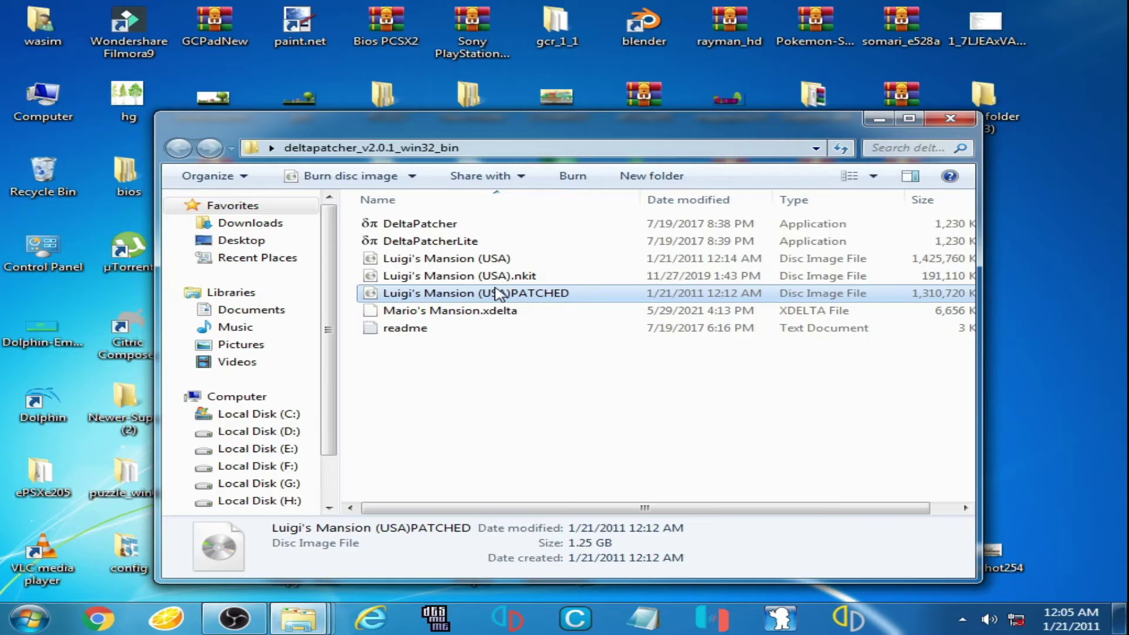
right_click(758, 396)
click(552, 547)
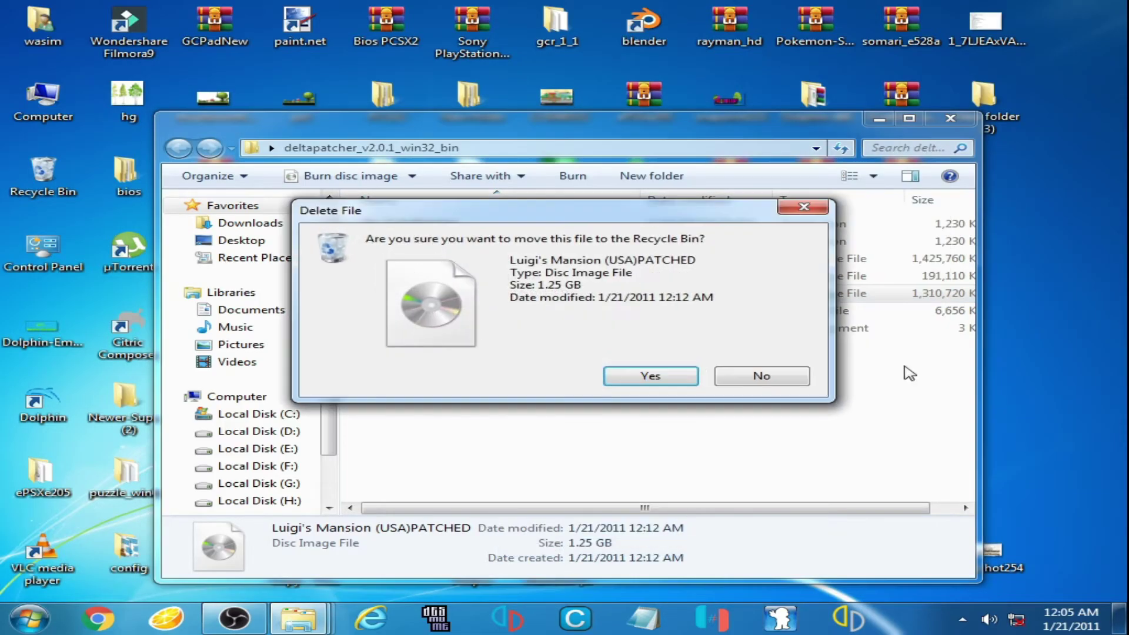
click(684, 376)
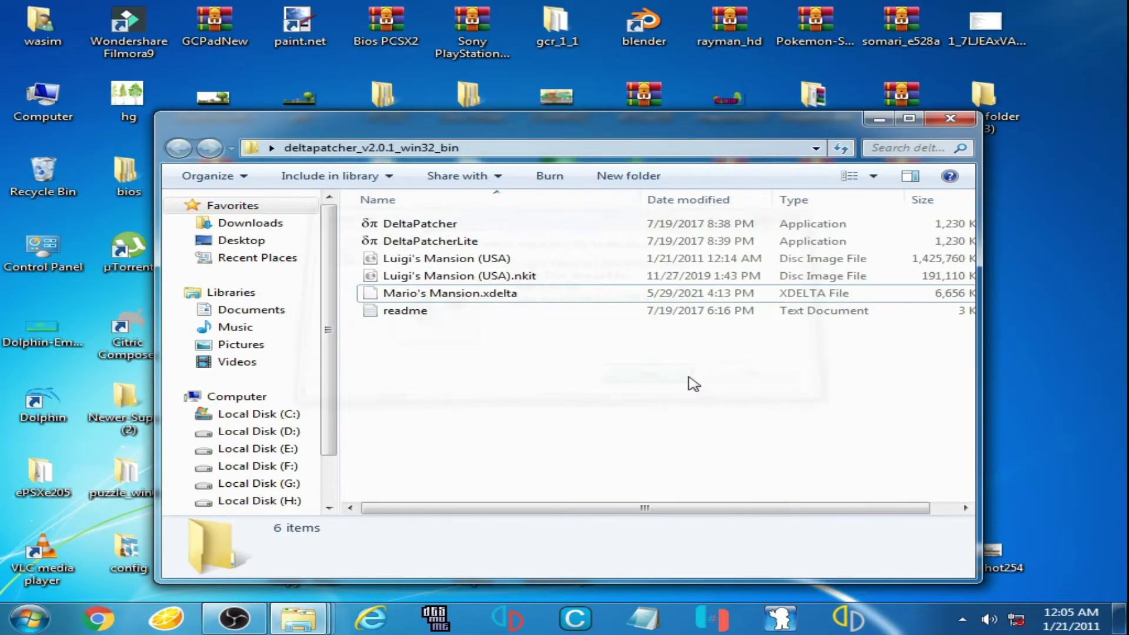
Launch DeltaPatcher and load Luigi's Mansion (USA).nkit as the original file.
click(428, 228)
double_click(428, 230)
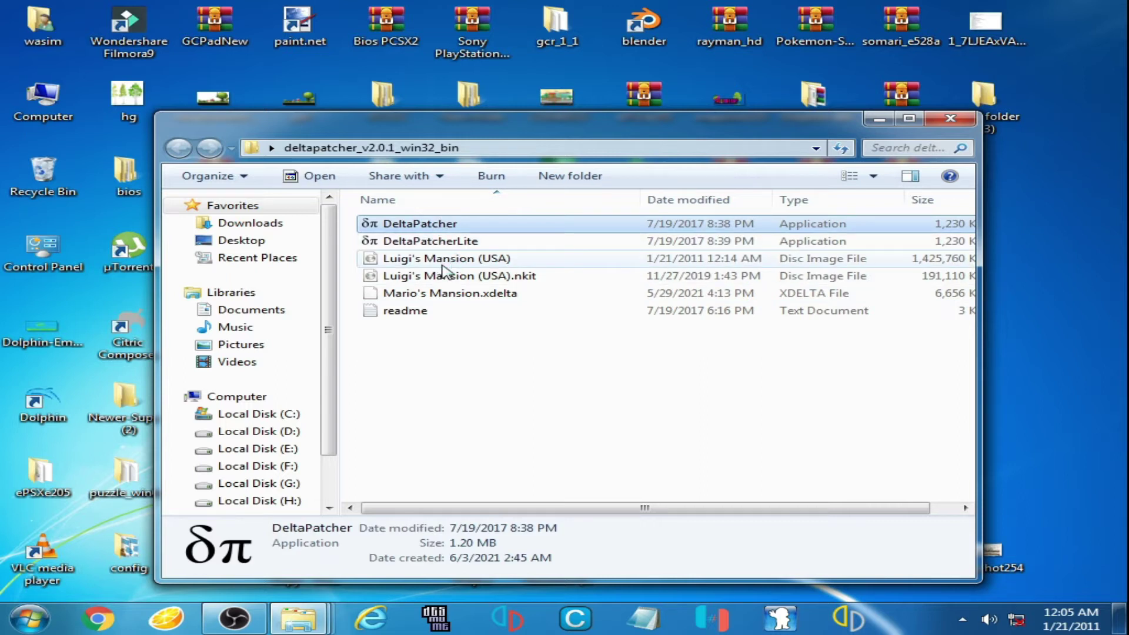
click(565, 168)
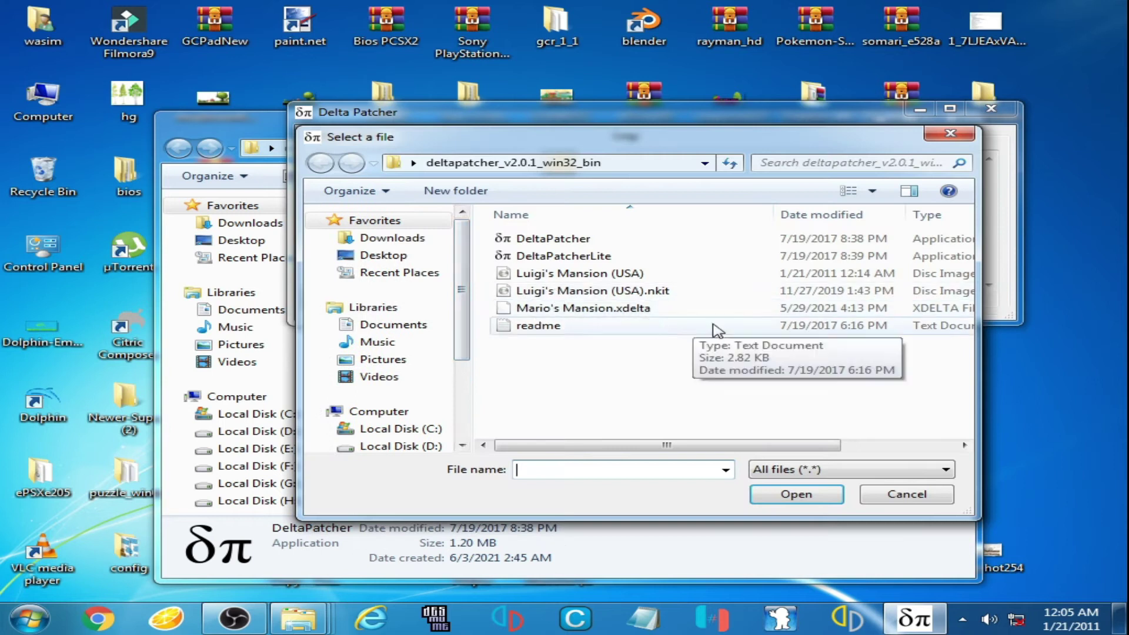
drag(767, 147, 642, 136)
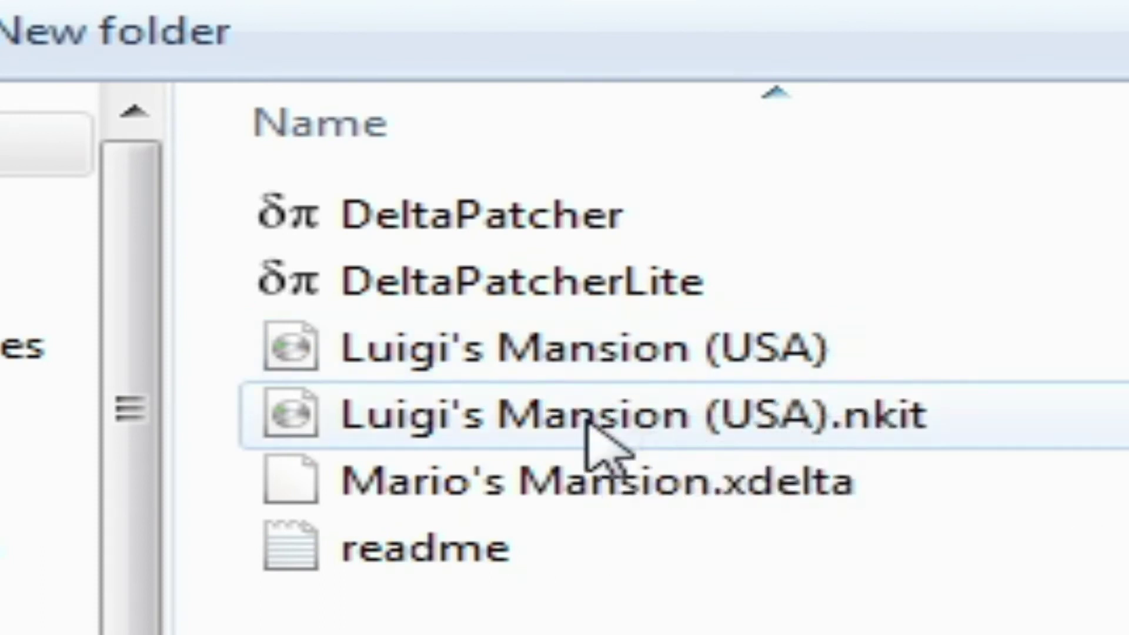
mouse_move(761, 420)
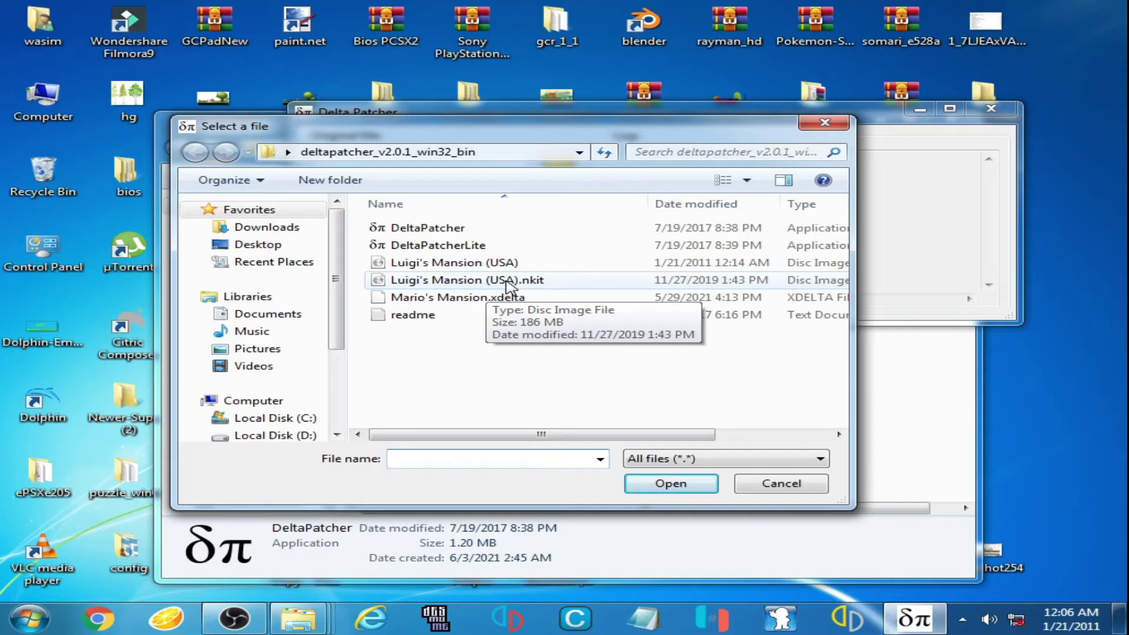
click(509, 286)
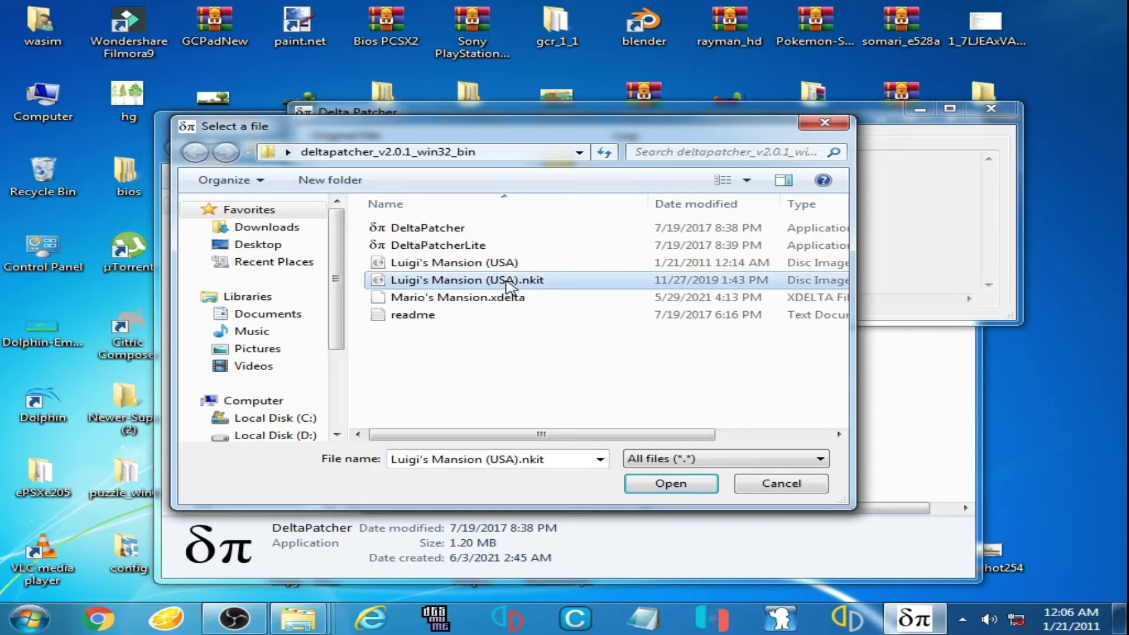
click(676, 492)
Select Mario's Mansion.xdelta as the XDelta patch and try to apply it to the nkit image.
click(547, 228)
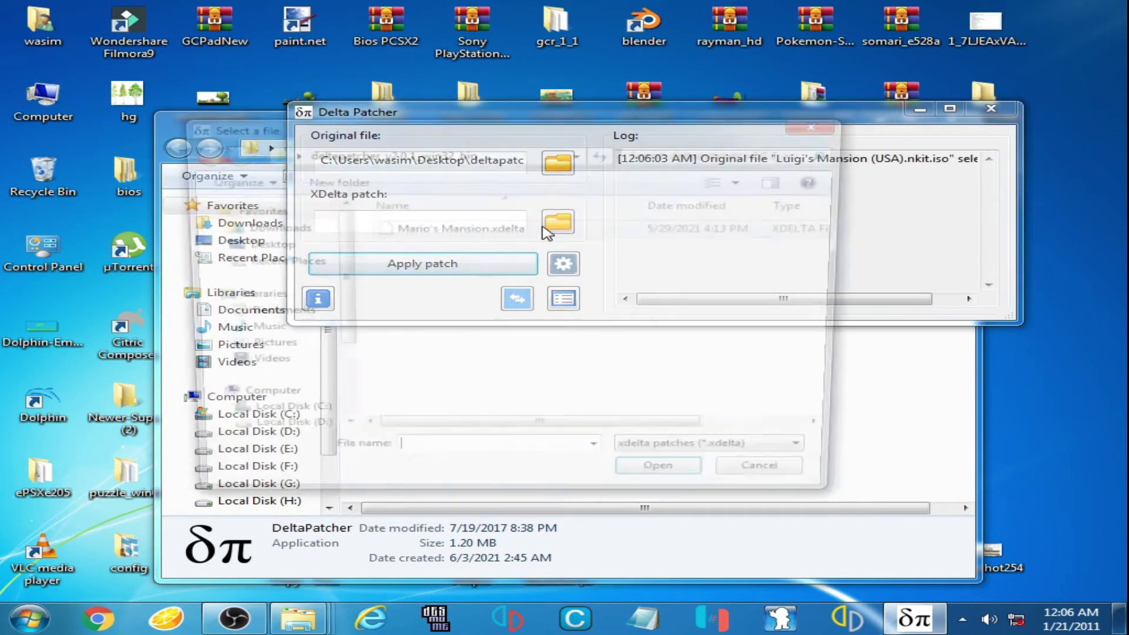
click(474, 228)
click(676, 488)
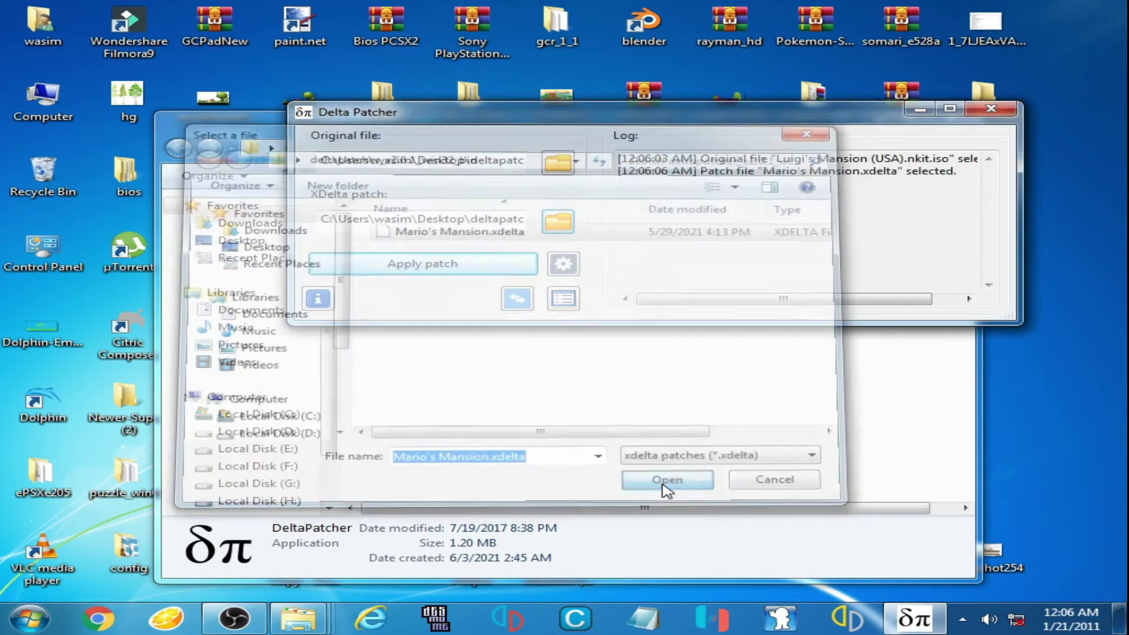
click(429, 265)
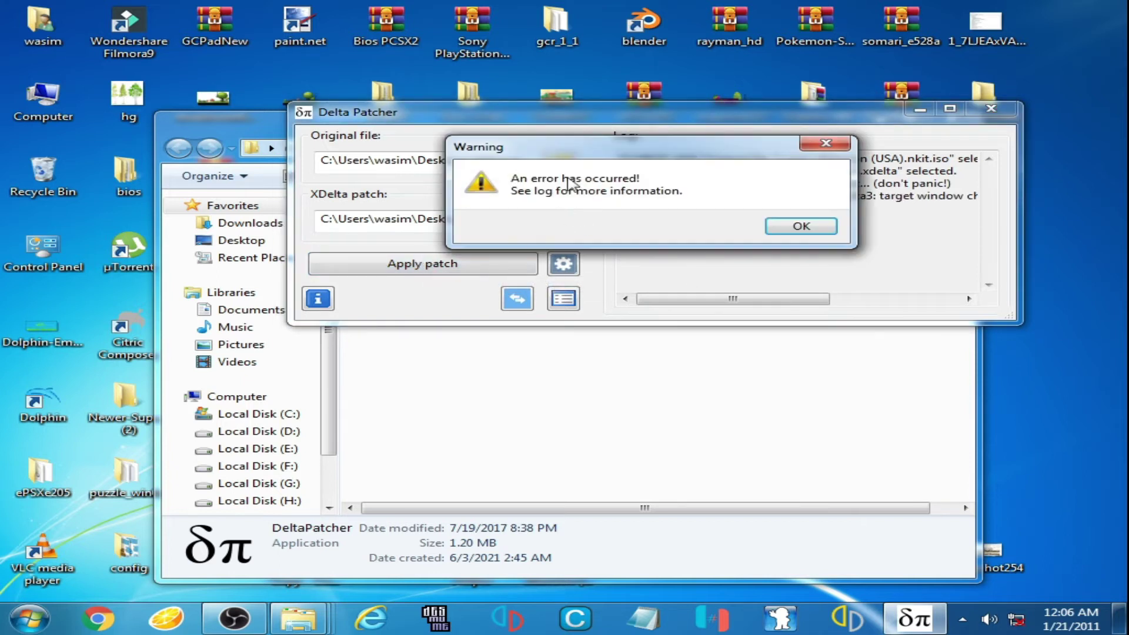
click(782, 228)
Disable checksum validation and enable backup of the original file in the patching options.
click(563, 265)
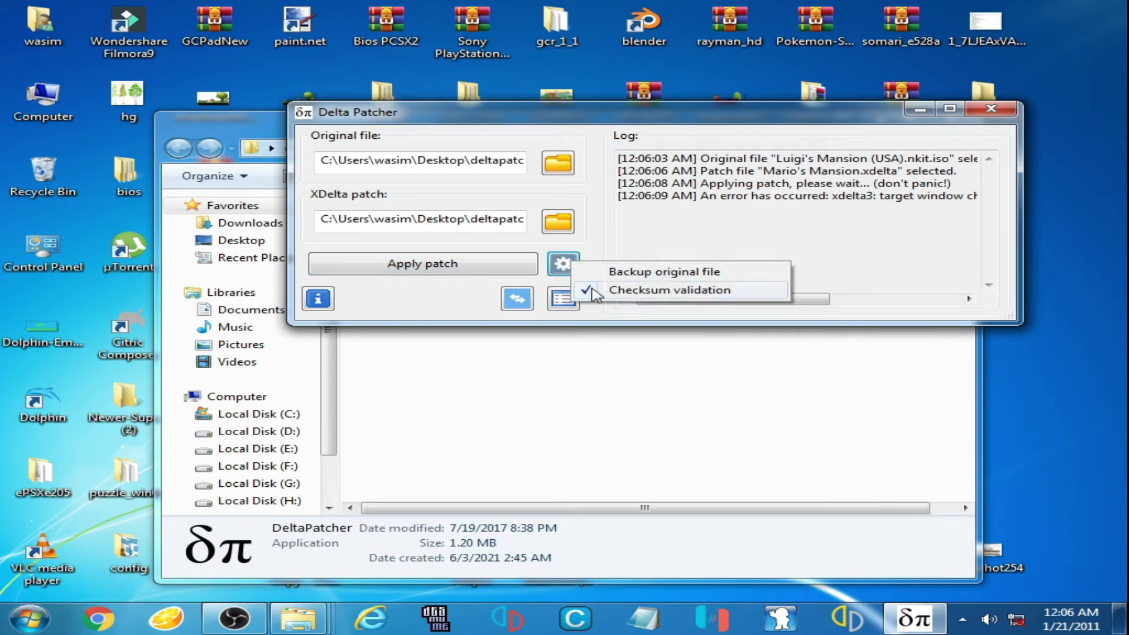
click(566, 266)
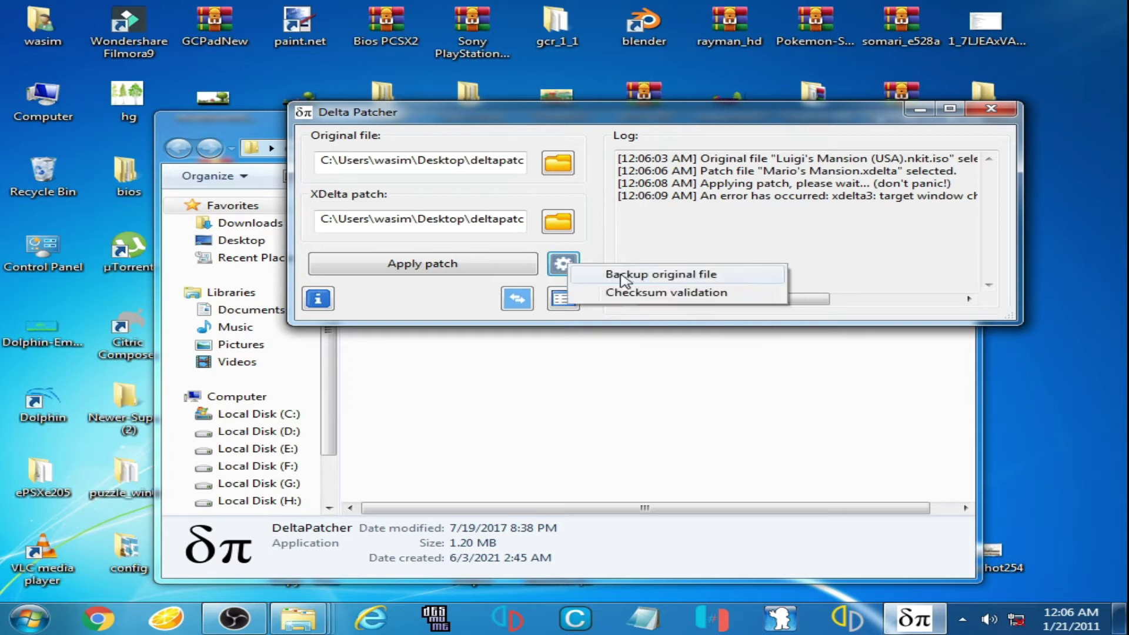
click(691, 277)
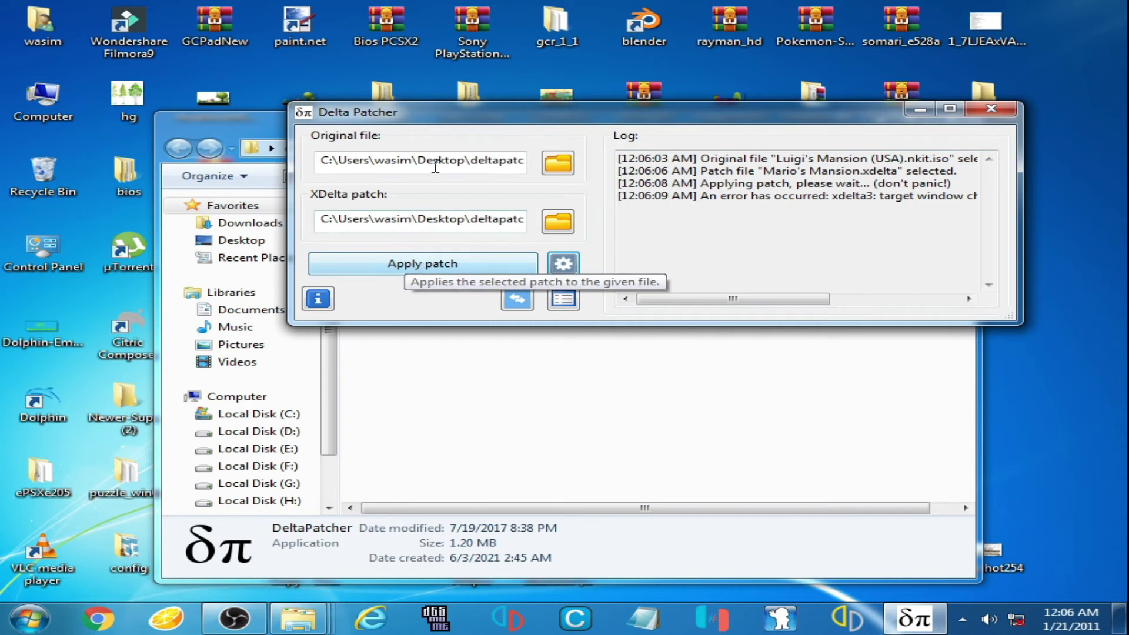
Try again to apply the patch to the nkit image with the changed options, then close Delta Patcher.
drag(460, 122, 400, 356)
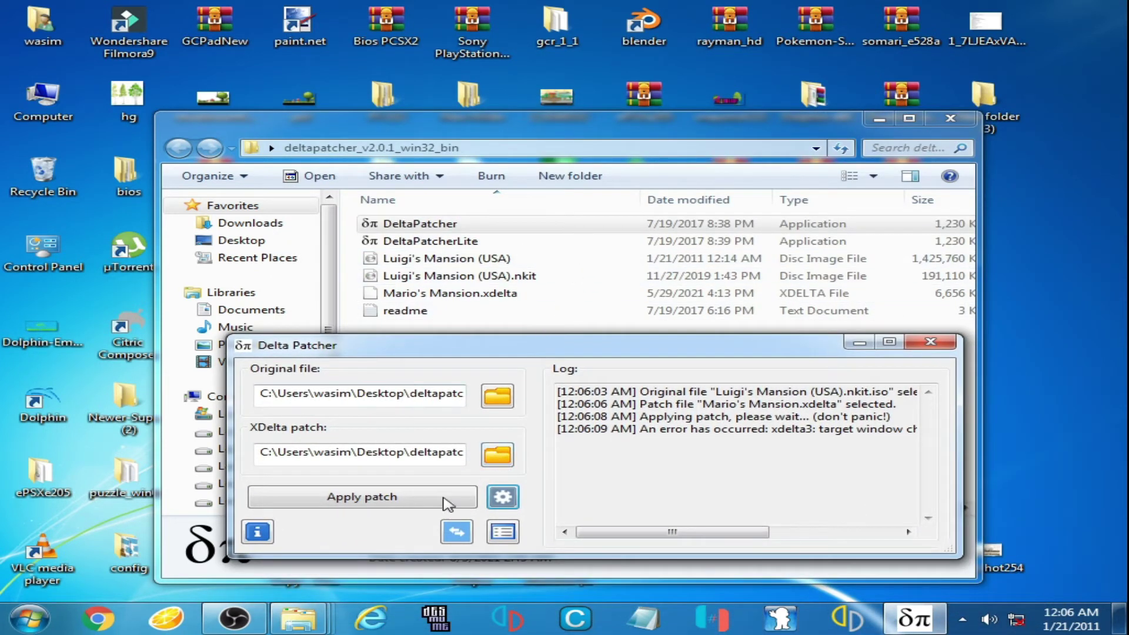
click(361, 499)
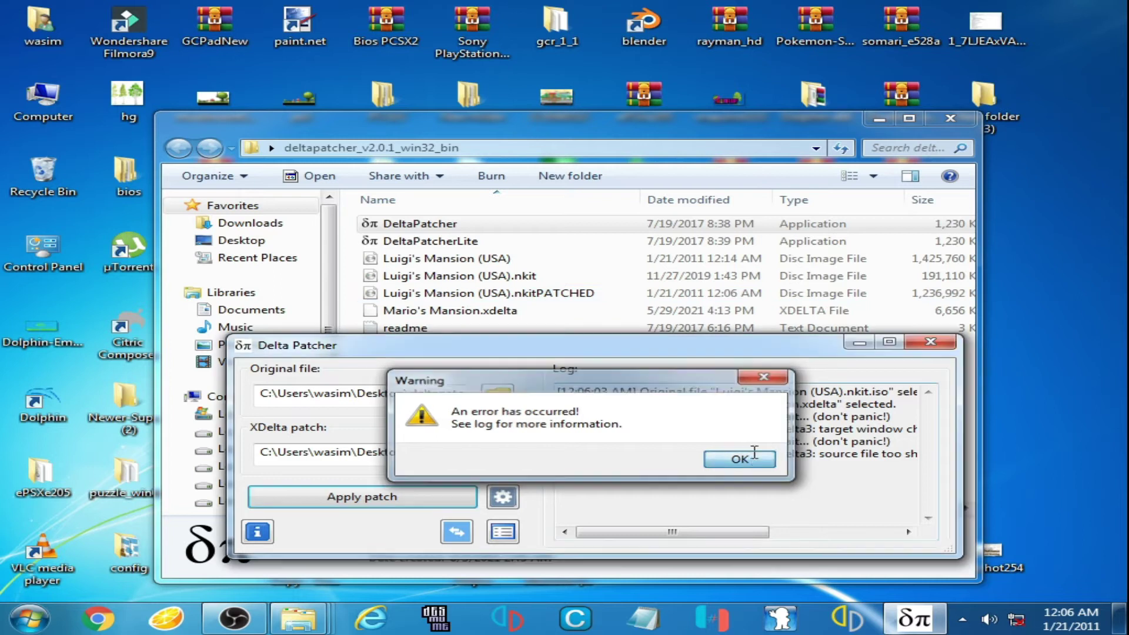
click(732, 458)
click(926, 343)
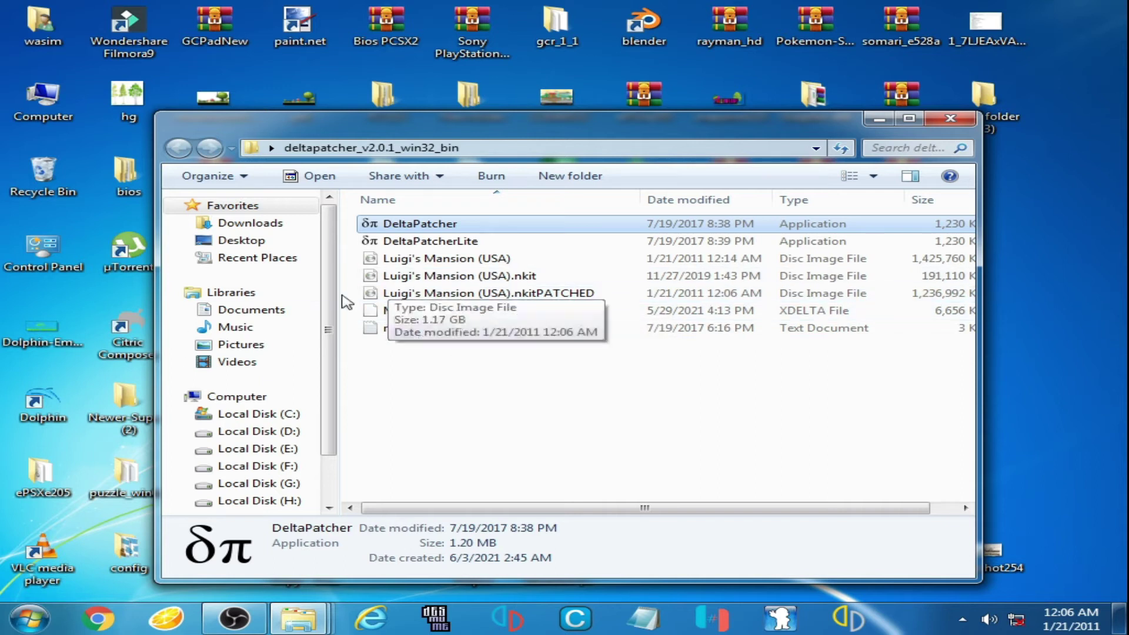
Start Dolphin from the Dolphin-x64 folder and run Luigi's Mansion (USA).nkitPATCHED, ignoring disc read warnings for this session.
mouse_move(311, 624)
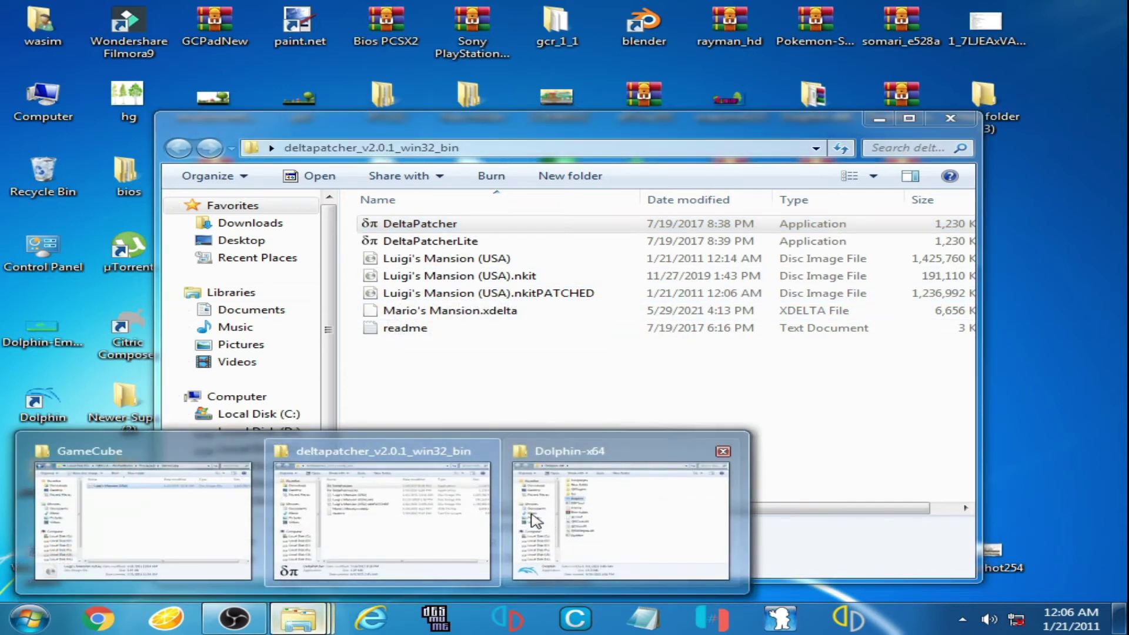
click(567, 516)
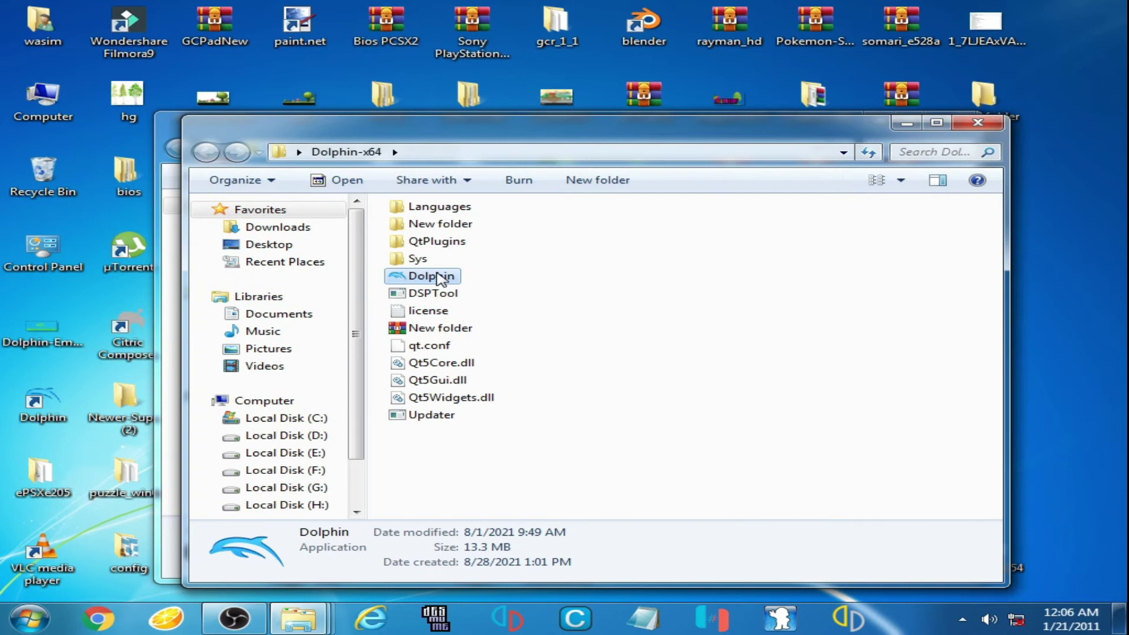
double_click(435, 276)
click(183, 129)
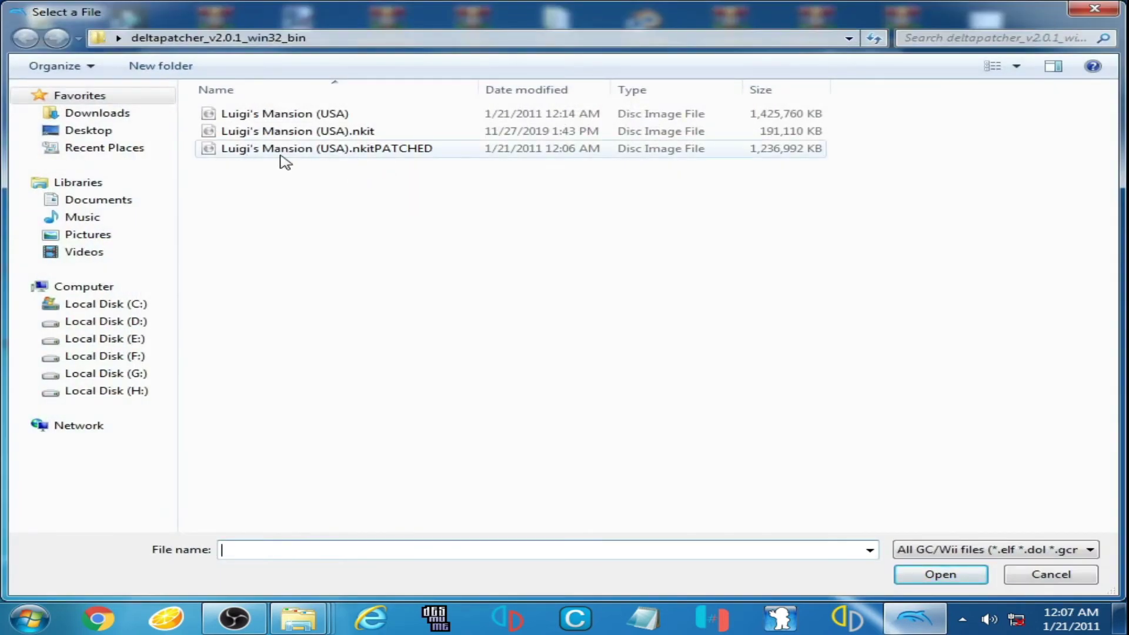
double_click(368, 154)
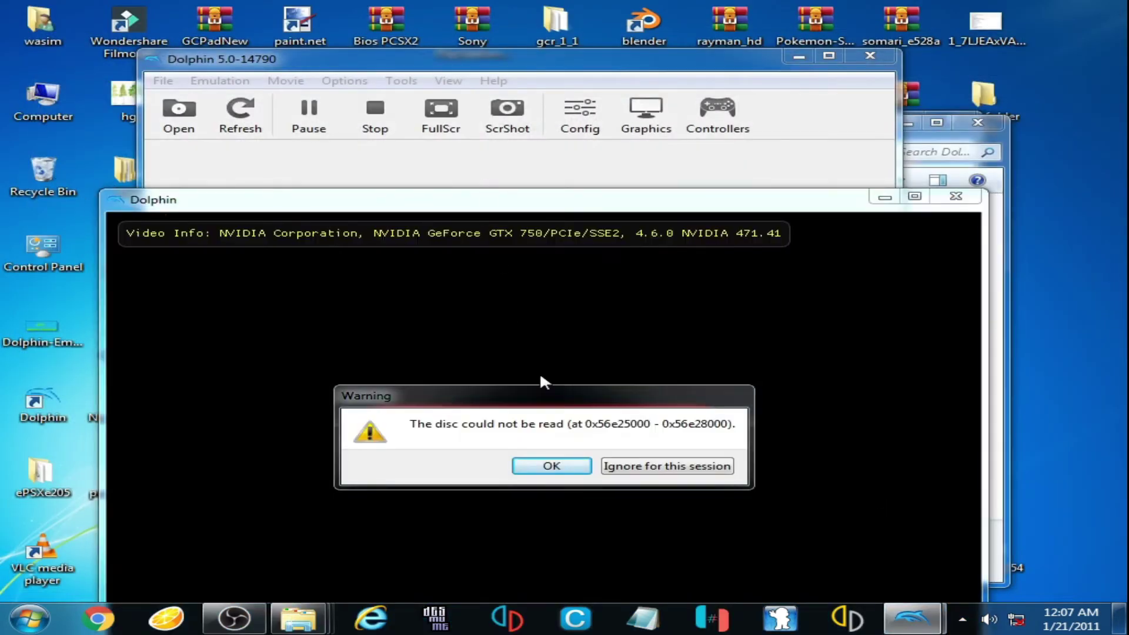
click(667, 466)
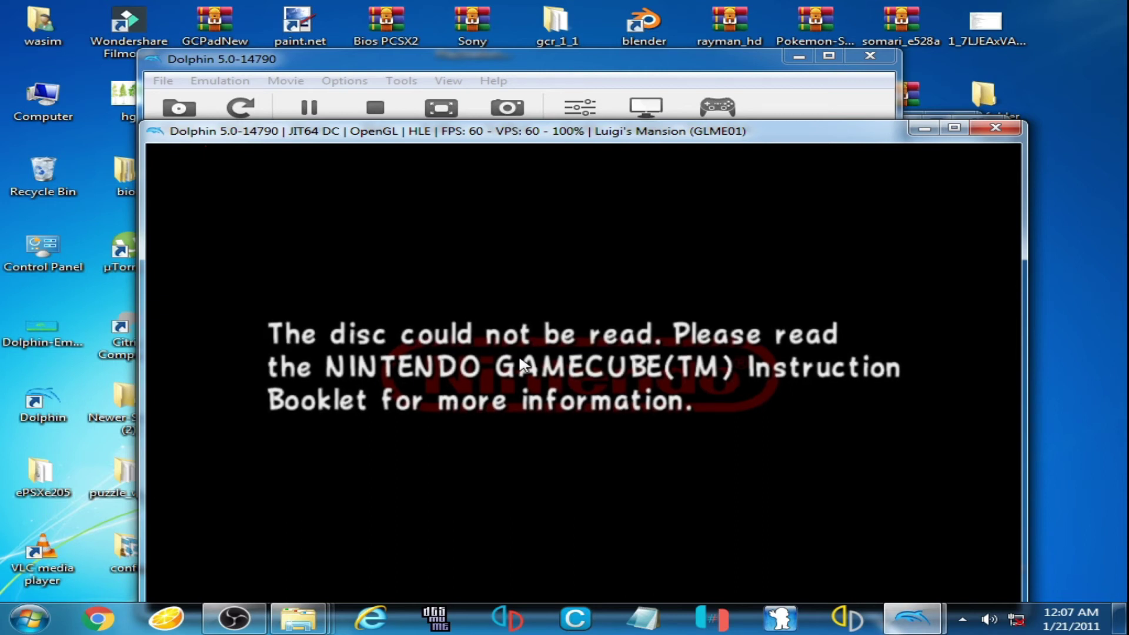
Stop the emulation of the patched nkit image, close Dolphin and return to the deltapatcher folder.
key(Escape)
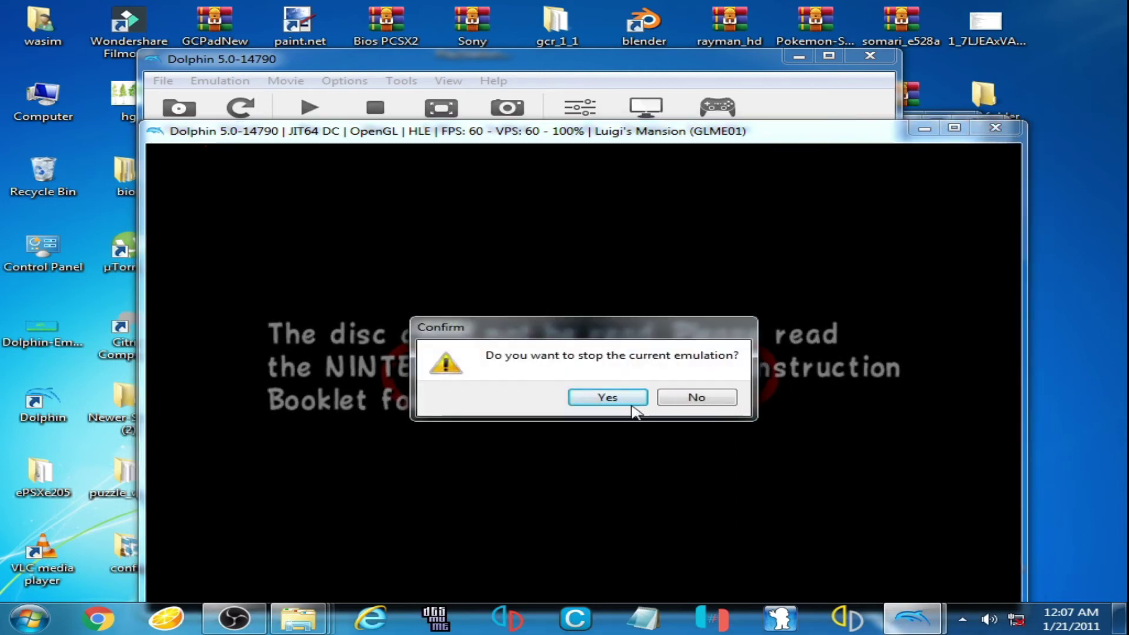
click(632, 397)
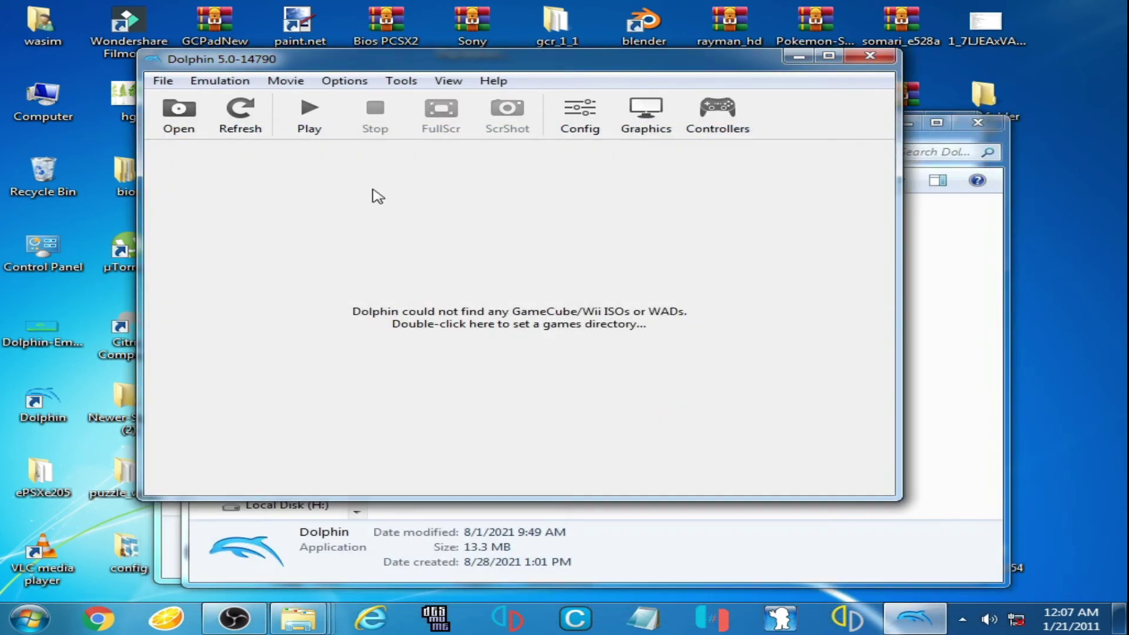
click(870, 57)
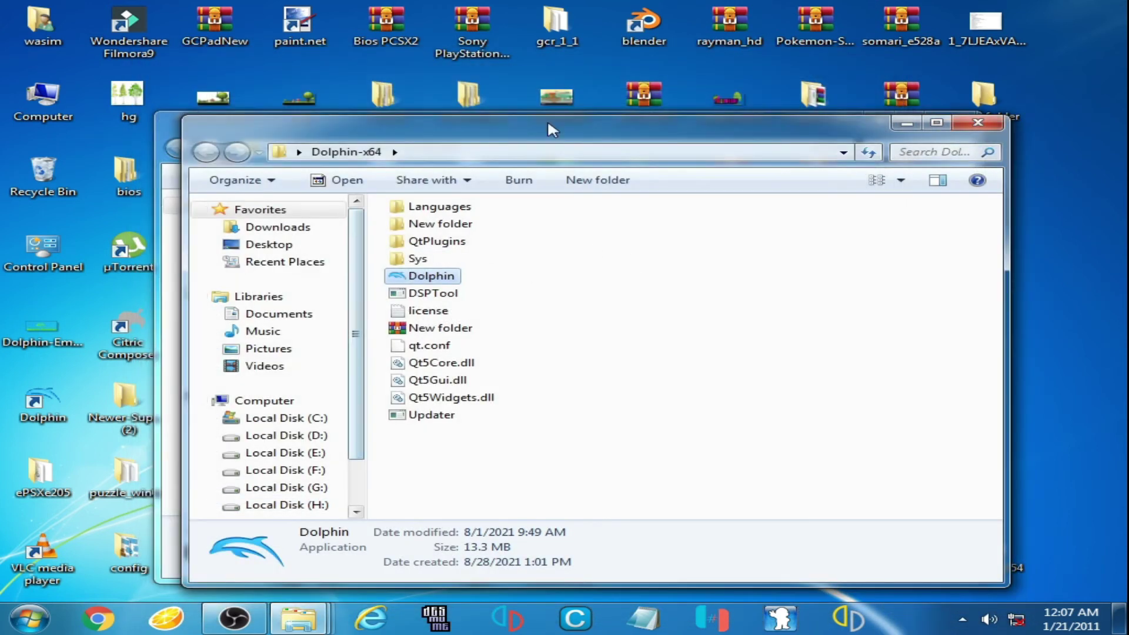
click(906, 122)
Delete the Luigi's Mansion (USA).nkitPATCHED disc image.
right_click(517, 301)
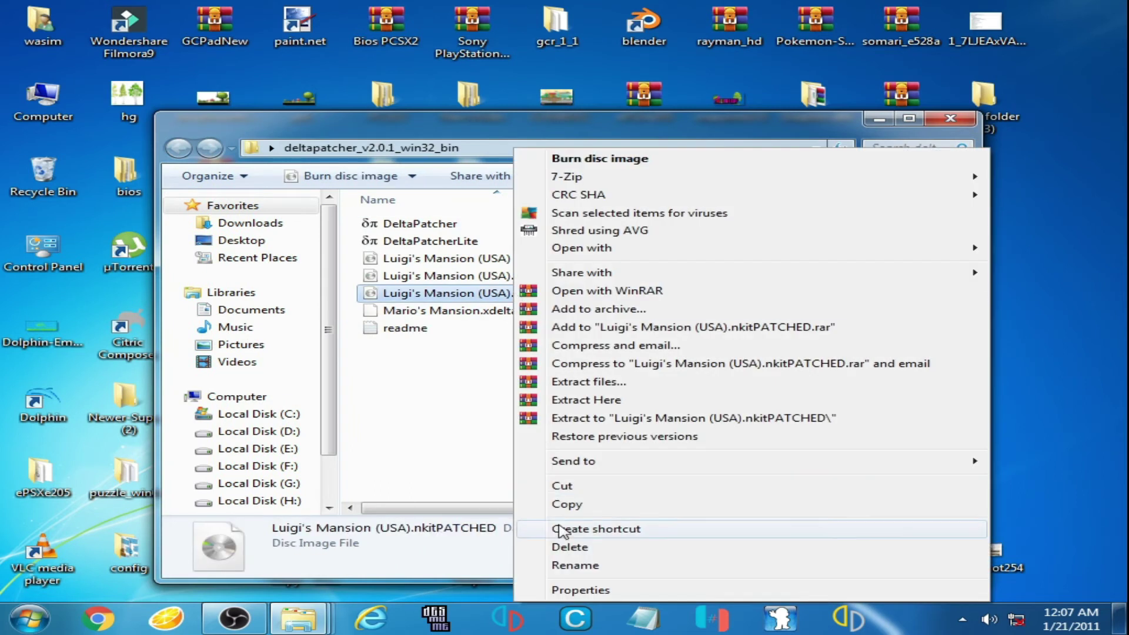
click(569, 547)
click(650, 376)
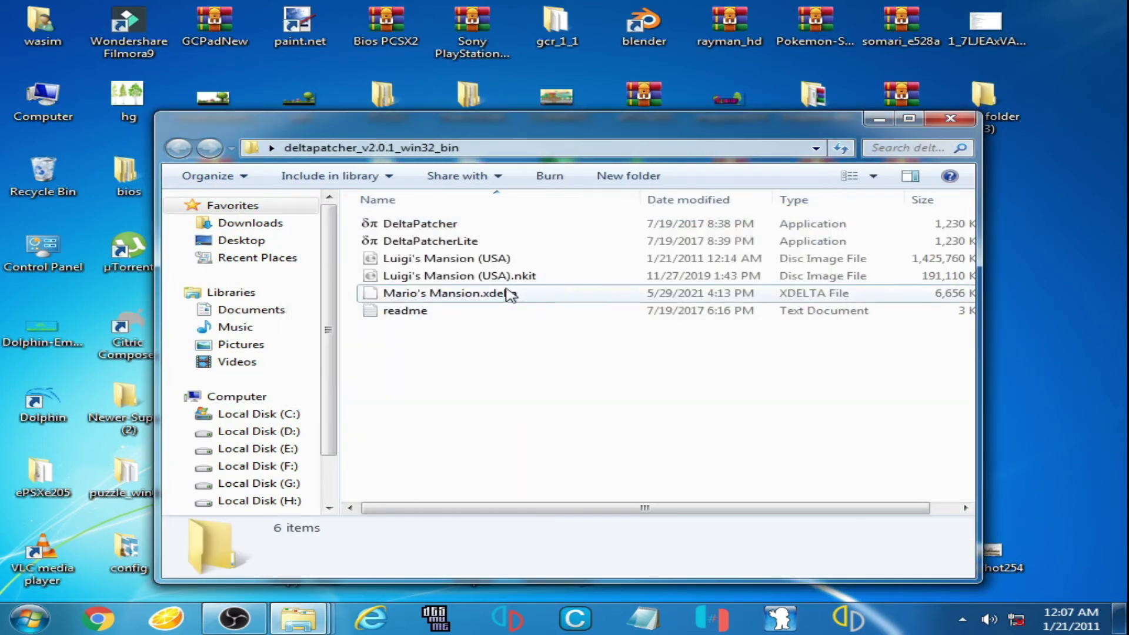
Reopen DeltaPatcher and load the Luigi's Mansion (USA) disc image, not the nkit version, as the original file.
double_click(418, 225)
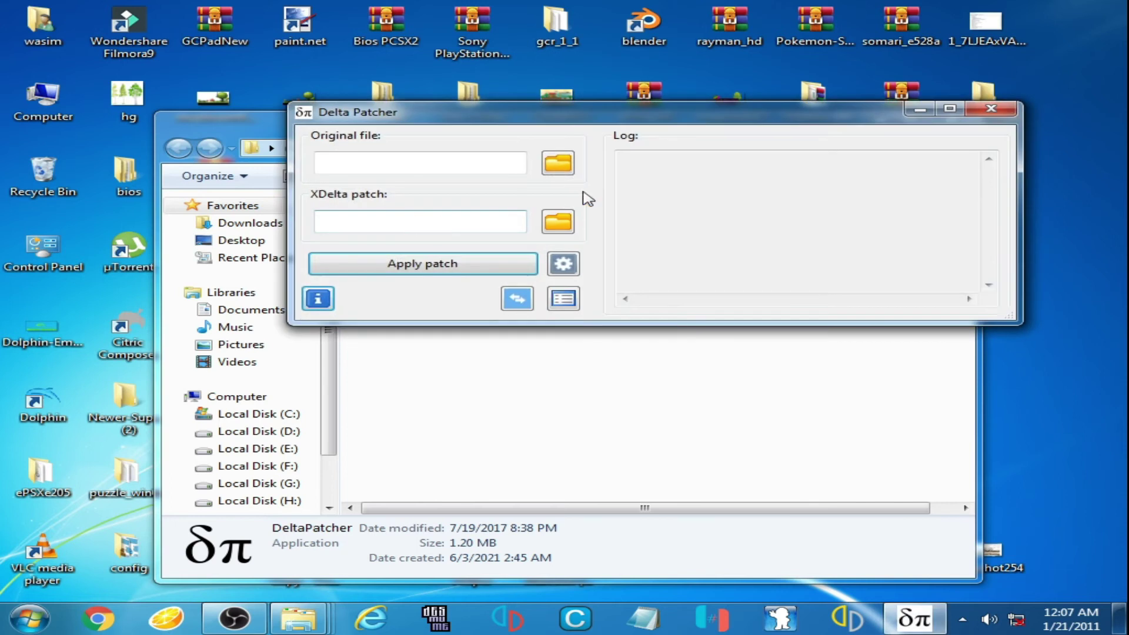
click(558, 165)
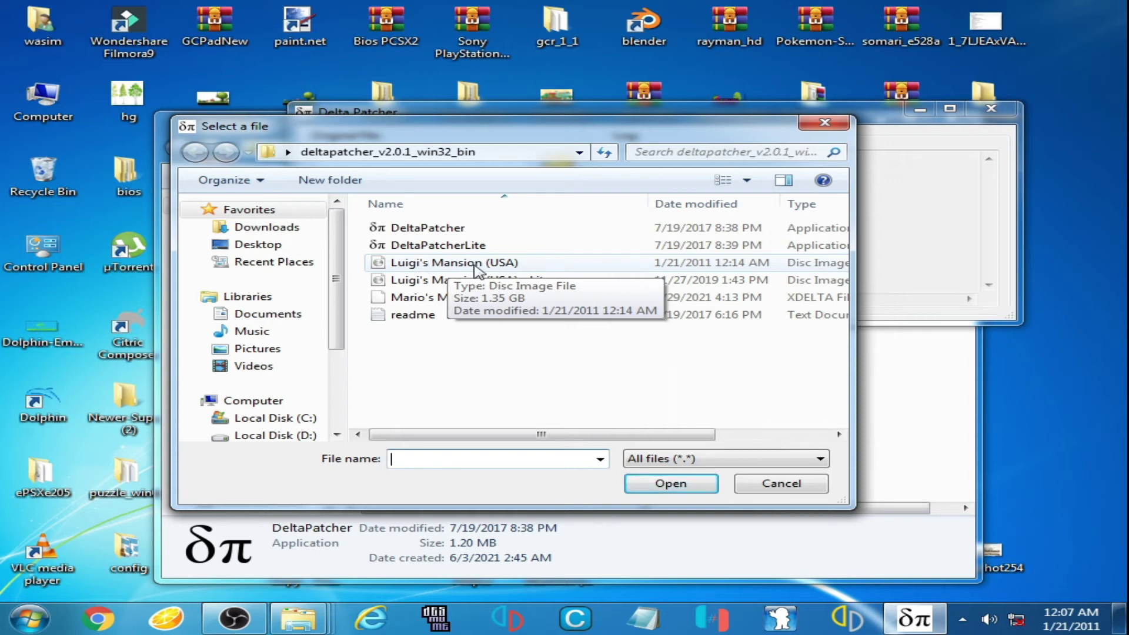
double_click(476, 264)
Select Mario's Mansion.xdelta as the XDelta patch and apply it to the Luigi's Mansion (USA) image.
click(567, 231)
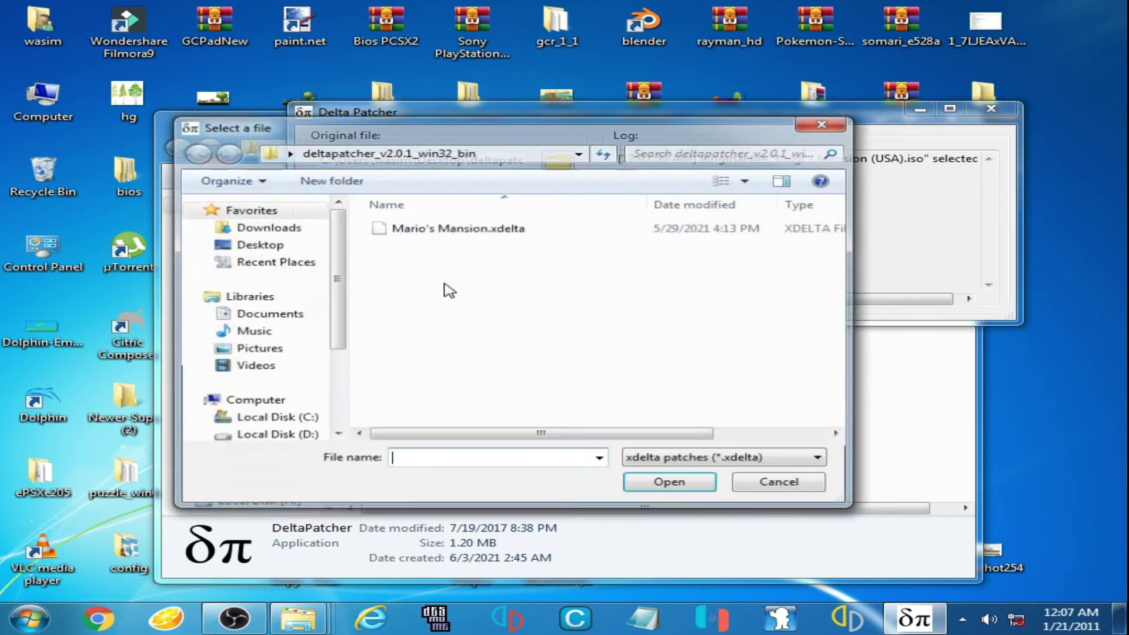
double_click(491, 227)
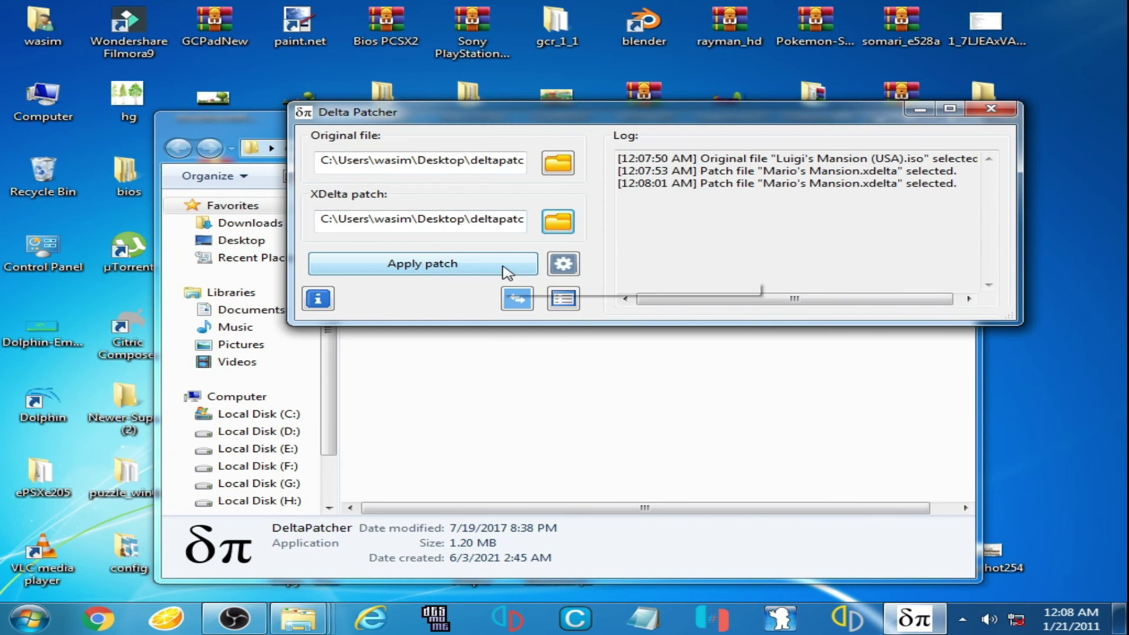
click(431, 274)
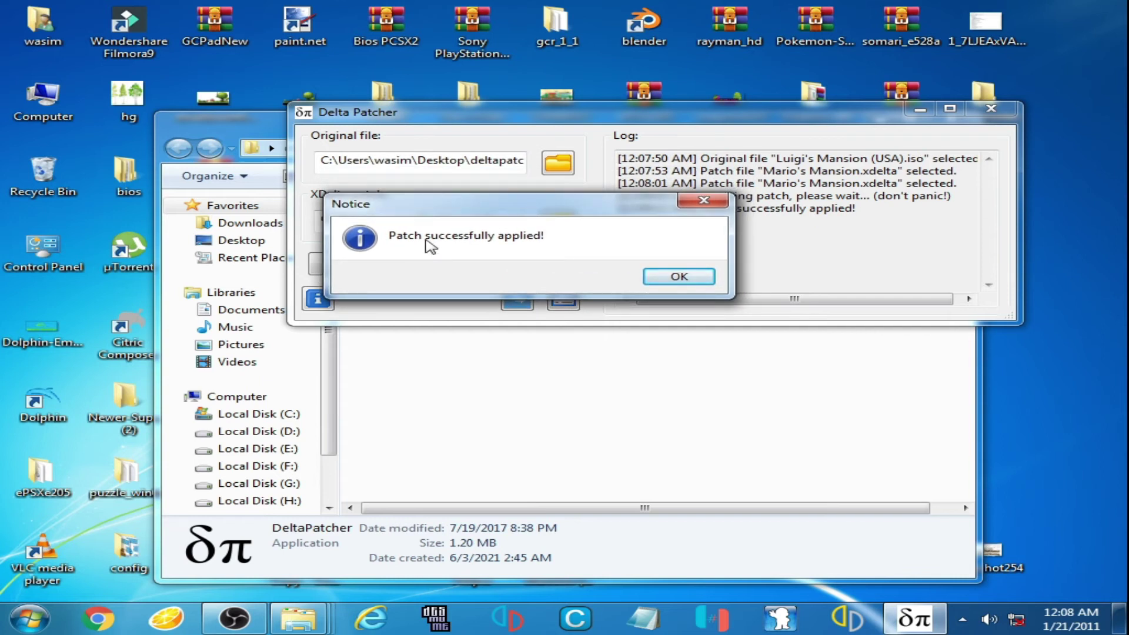
Dismiss the patch notice, close Delta Patcher and select the patched Luigi's Mansion (USA) disc image in the deltapatcher folder.
click(679, 276)
click(991, 110)
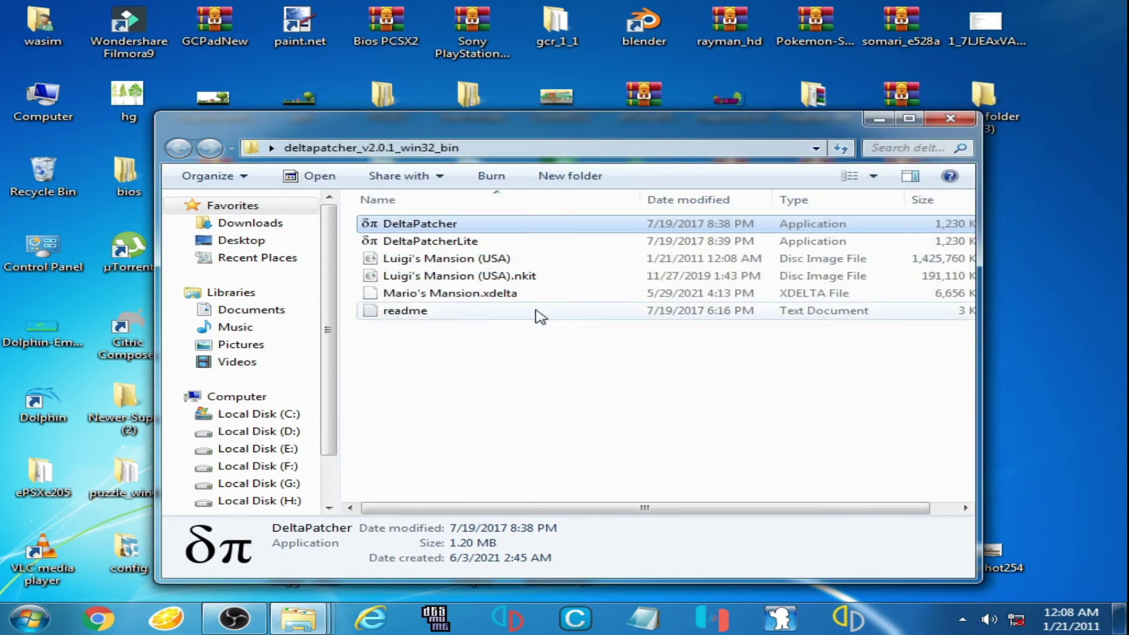
click(434, 264)
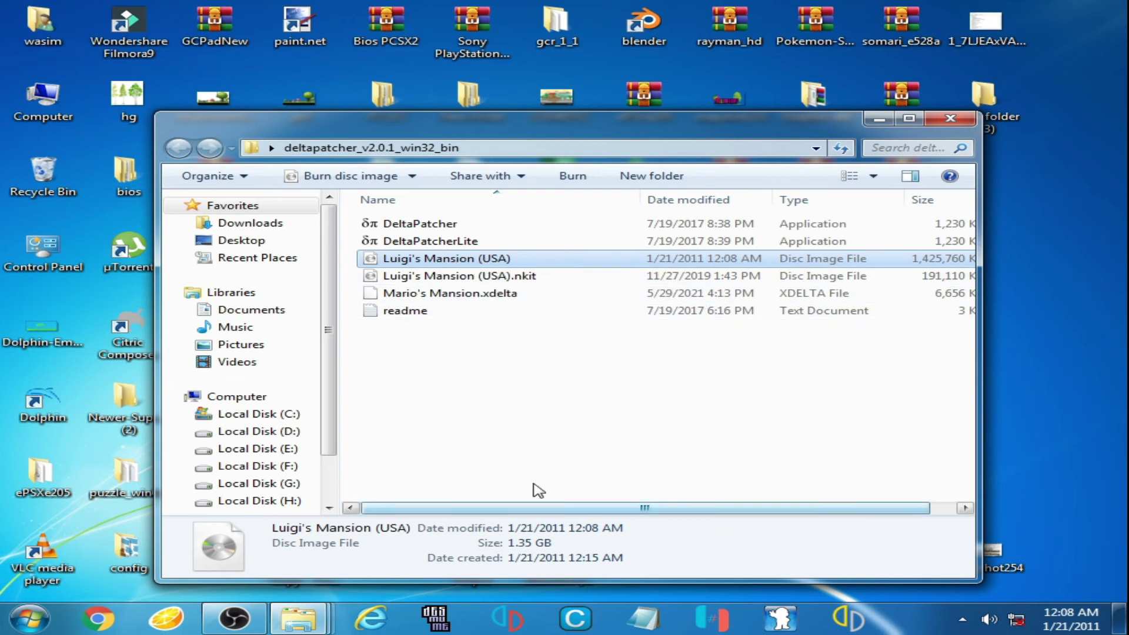
Switch to the Dolphin-x64 folder and launch the Dolphin emulator from it.
click(298, 617)
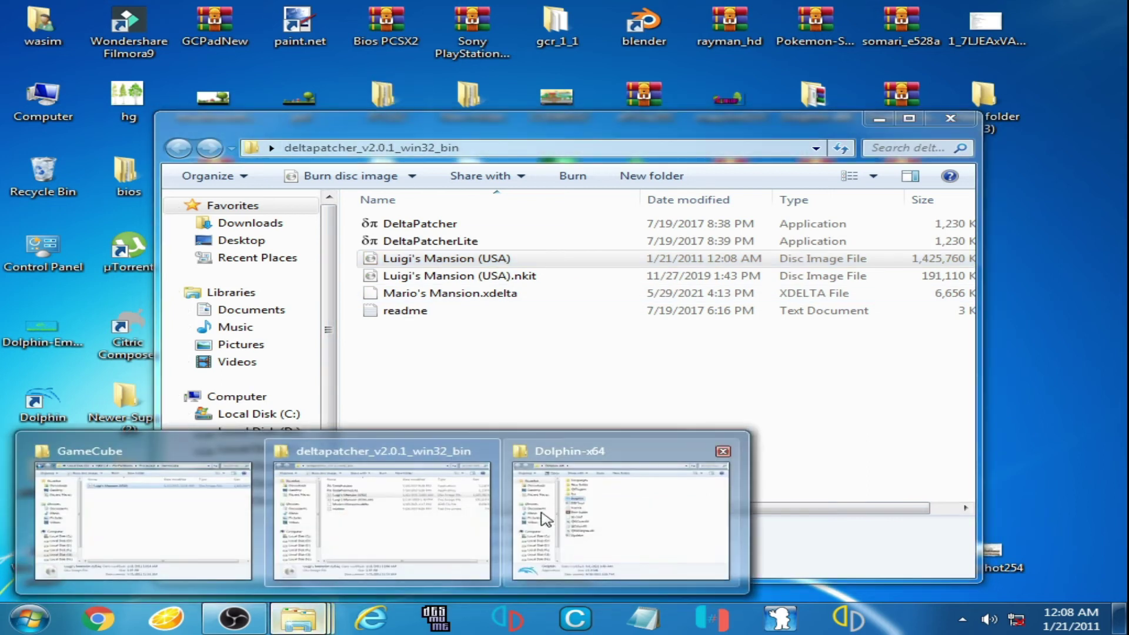
click(611, 517)
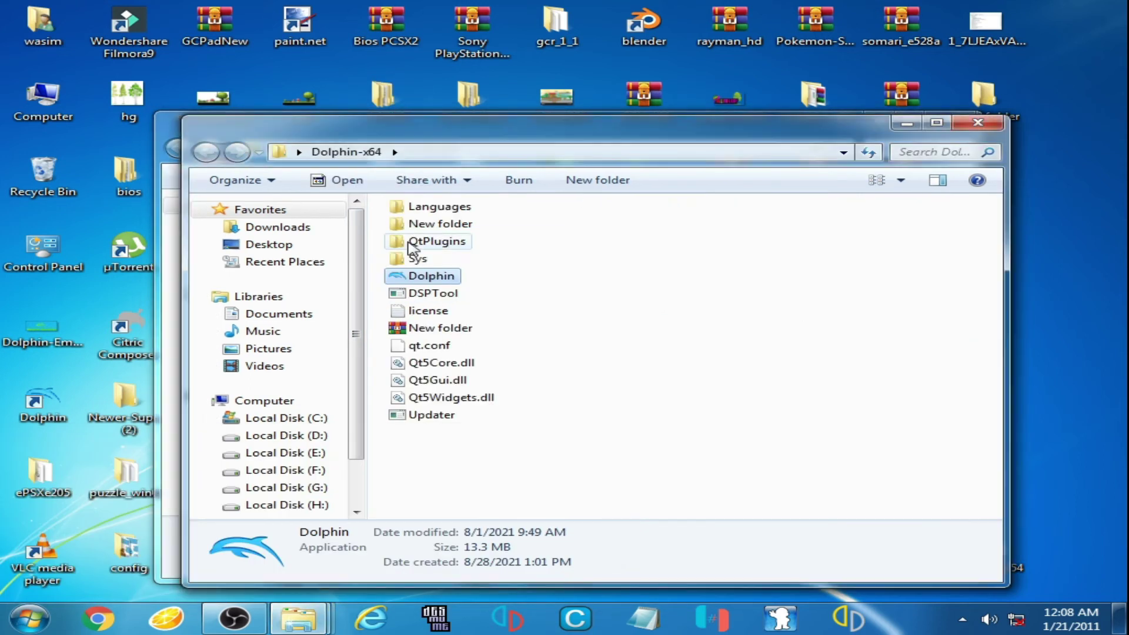
double_click(435, 282)
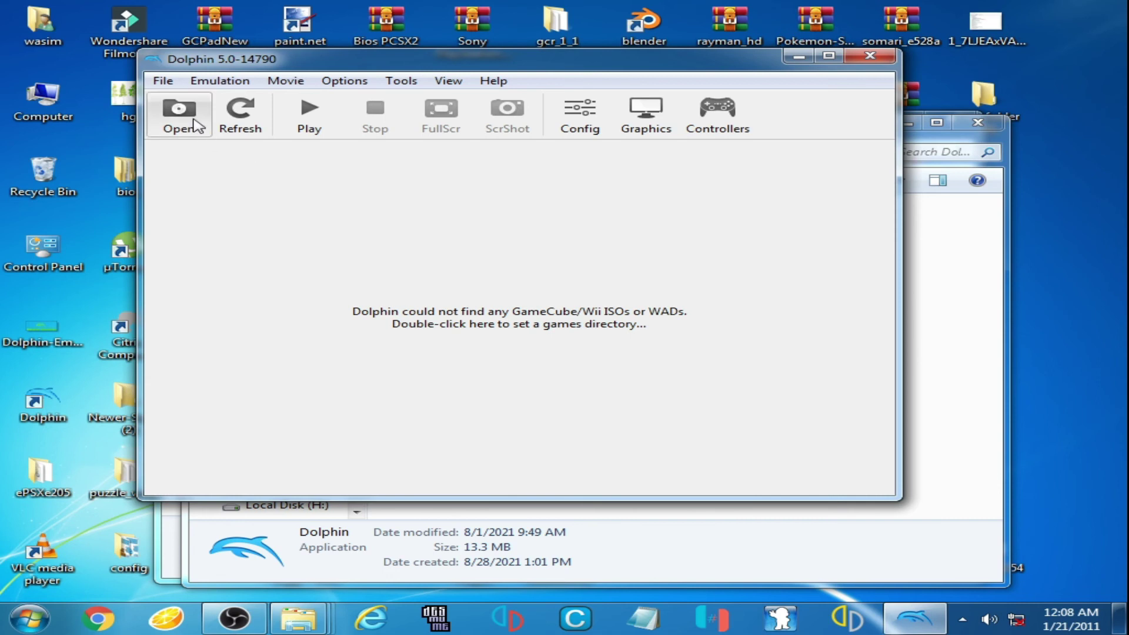
Run the patched Luigi's Mansion (USA) disc image, not the nkit version, up to its title screen and stop the emulation.
click(196, 125)
click(305, 115)
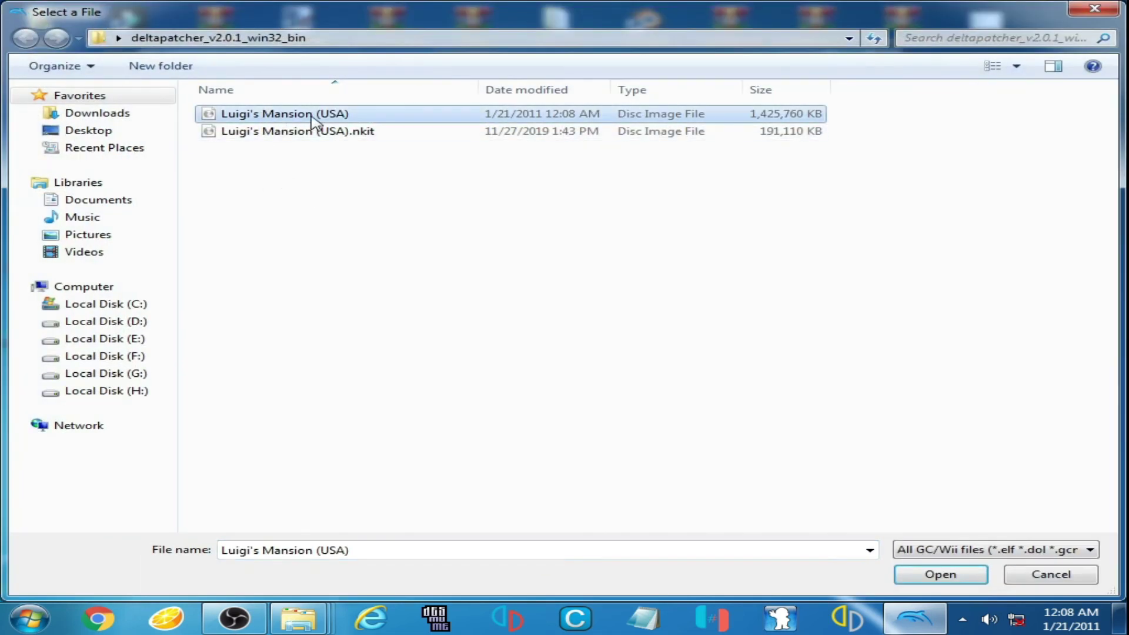
click(940, 575)
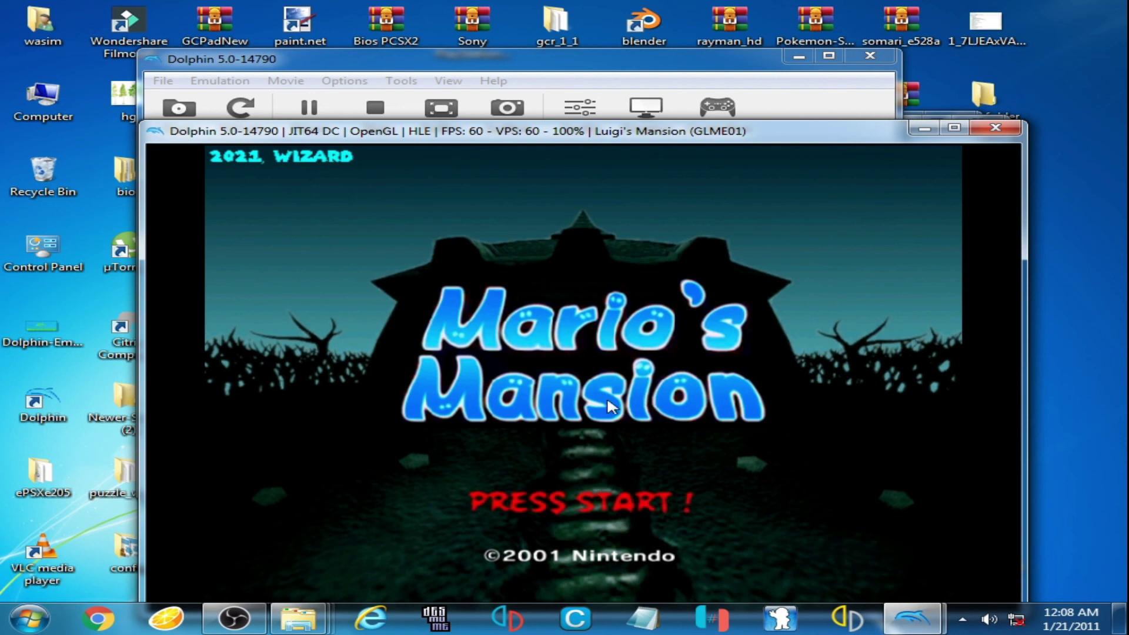
click(993, 128)
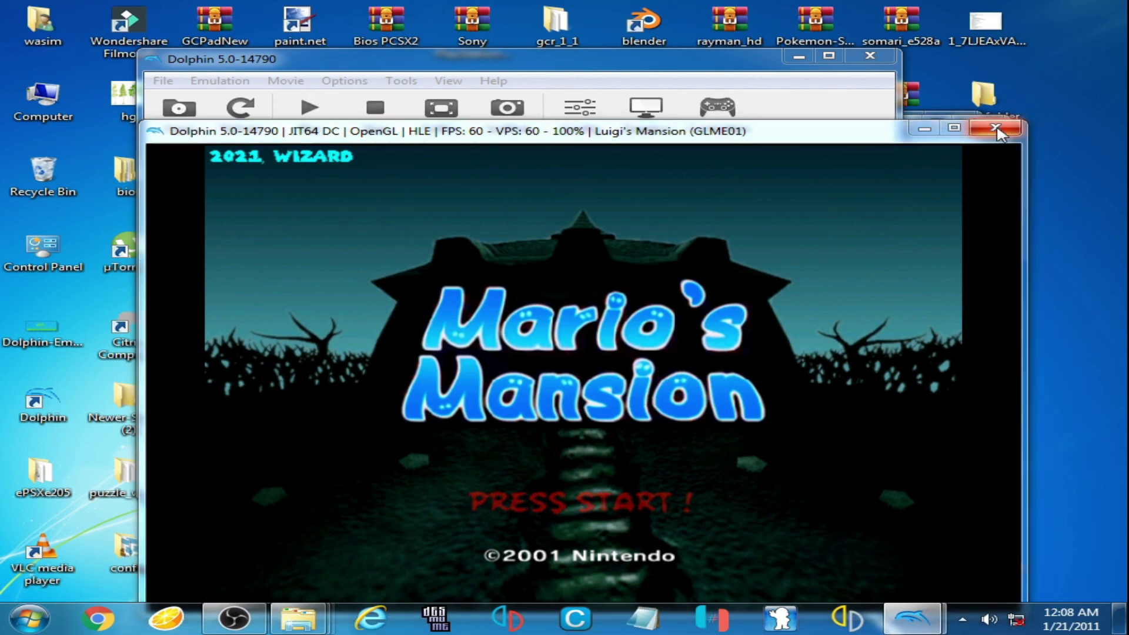
key(Return)
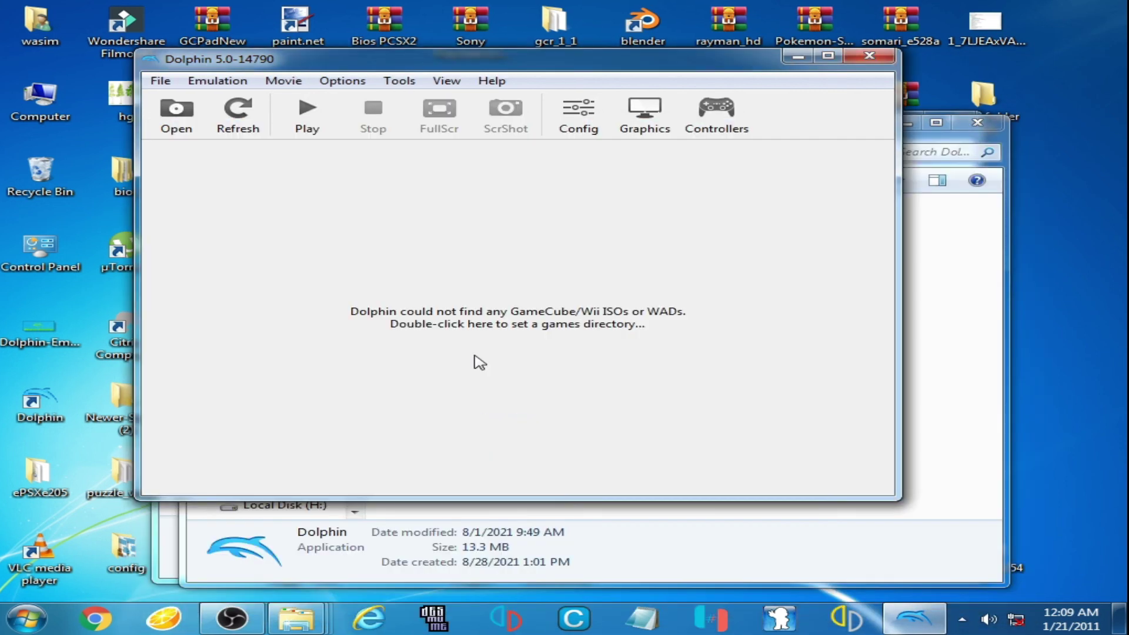